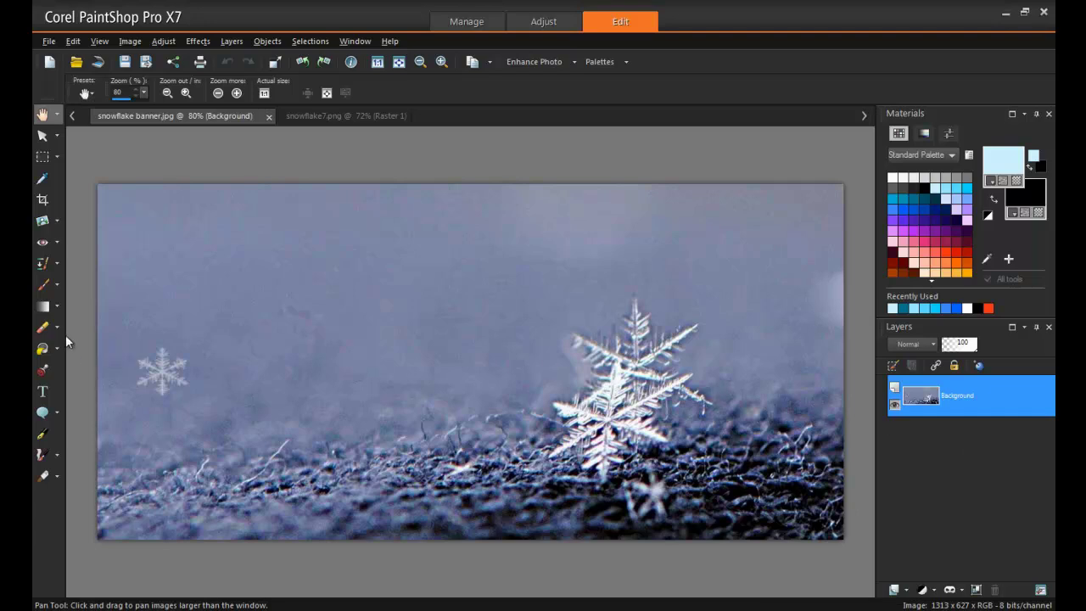
# Choose the Paint Brush and look at its tip presets, keeping the default round tip
pyautogui.click(43, 285)
pyautogui.click(134, 91)
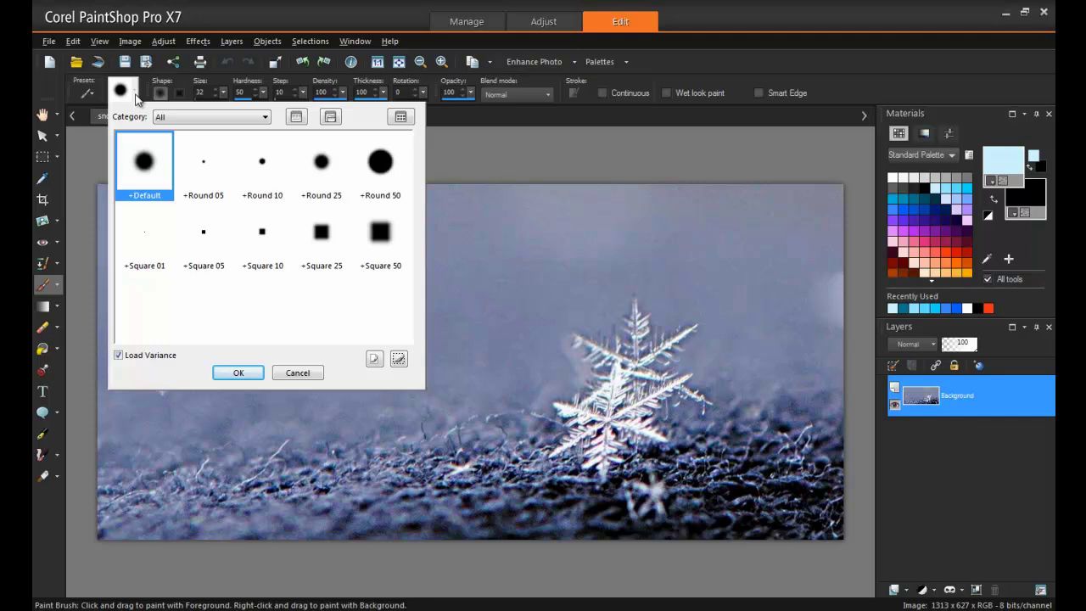
pyautogui.click(305, 375)
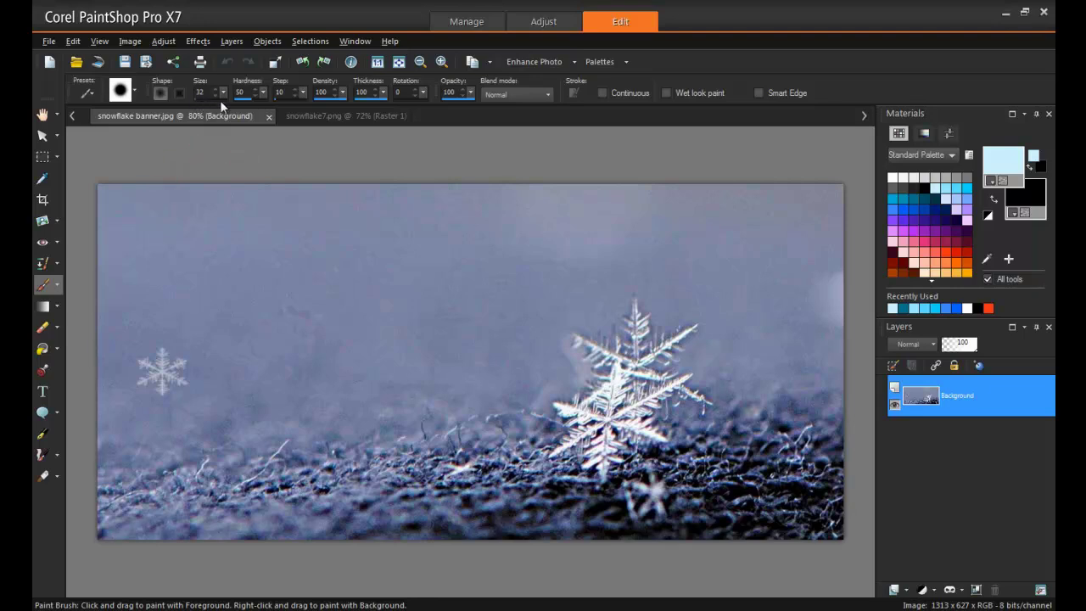
# Set the brush to hardness 0, opacity 55 and size 102
pyautogui.moveTo(248, 98); pyautogui.dragTo(225, 100)
pyautogui.moveTo(459, 99); pyautogui.dragTo(451, 100)
pyautogui.moveTo(223, 93); pyautogui.dragTo(230, 95)
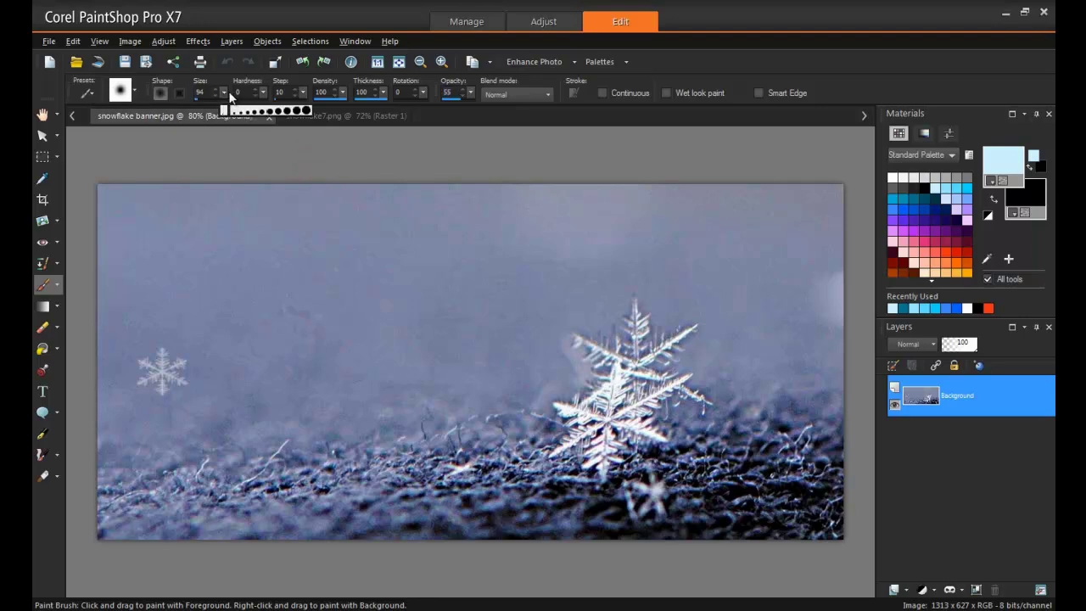
# Paint five soft bokeh dots across the sky, one over the small snowflake
pyautogui.click(169, 374)
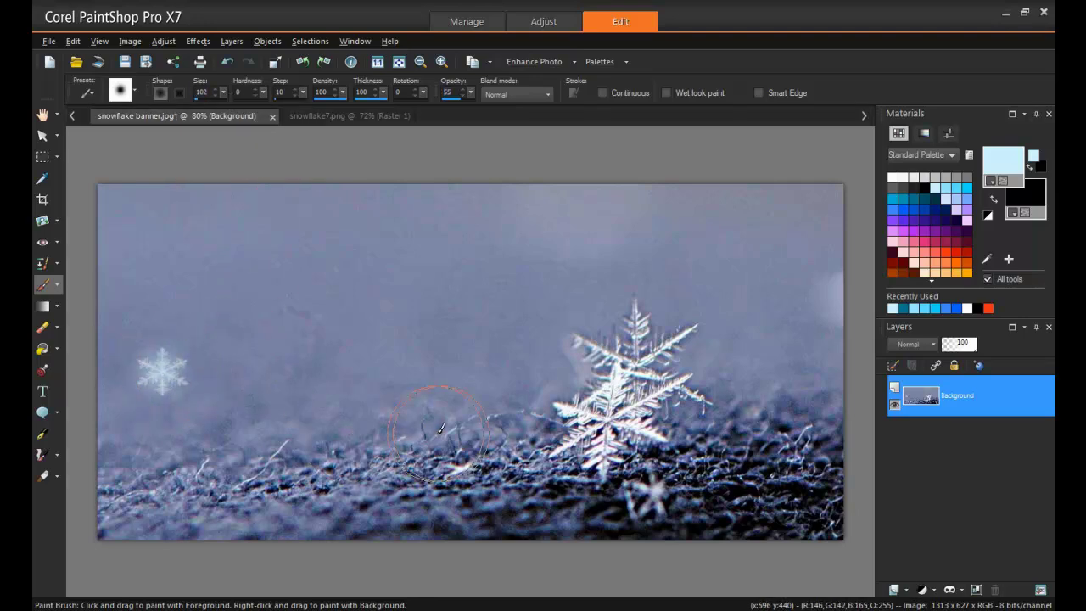
pyautogui.click(279, 290)
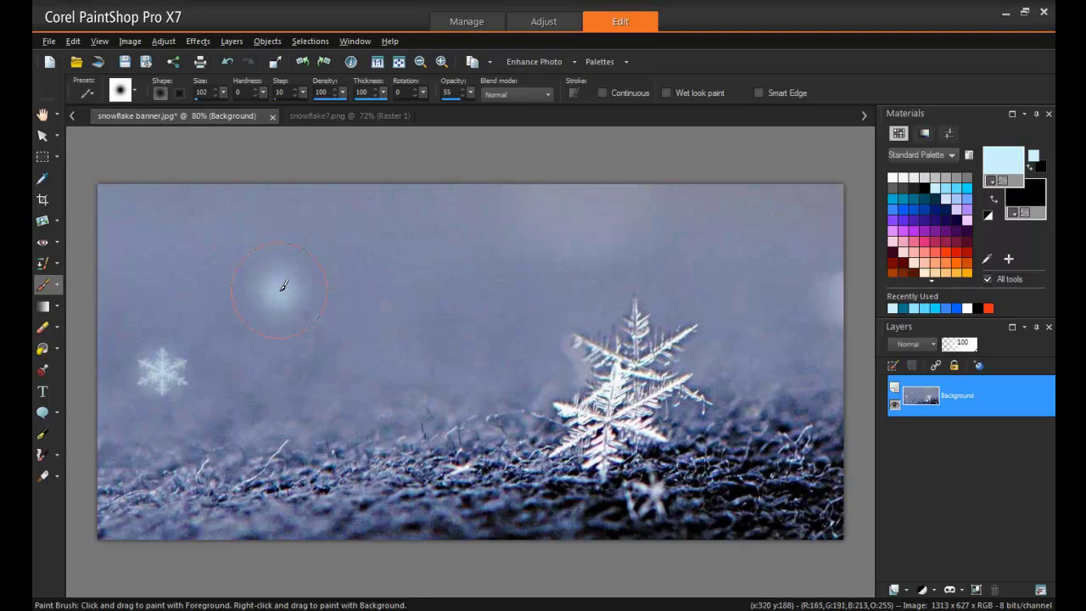
pyautogui.click(382, 312)
pyautogui.click(535, 262)
pyautogui.click(411, 233)
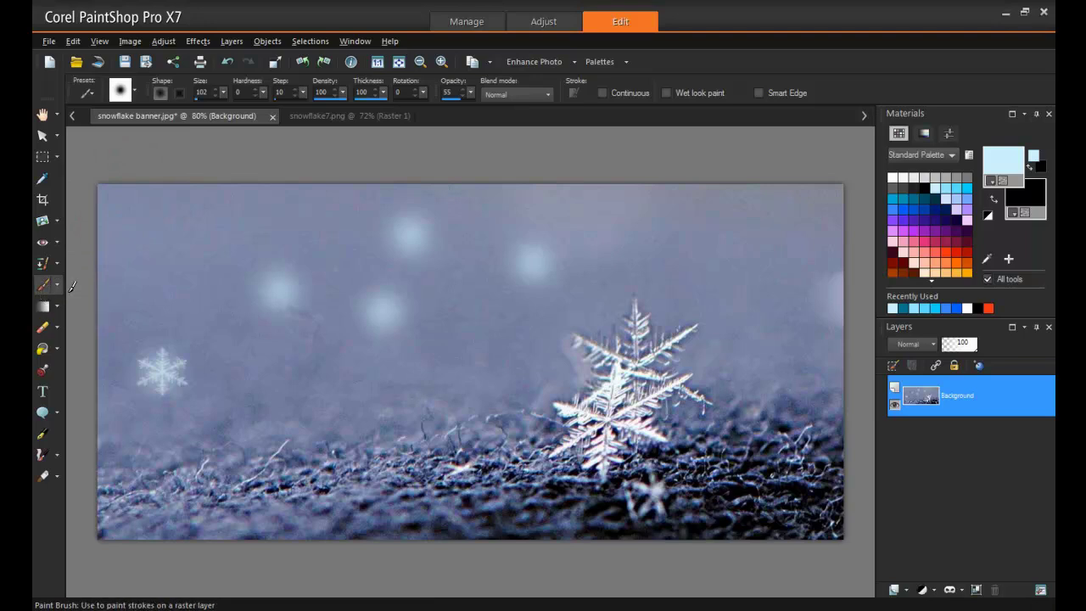
# Save the current size-102, zero-hardness brush as a new tip named 'Soft Brush'
pyautogui.click(123, 90)
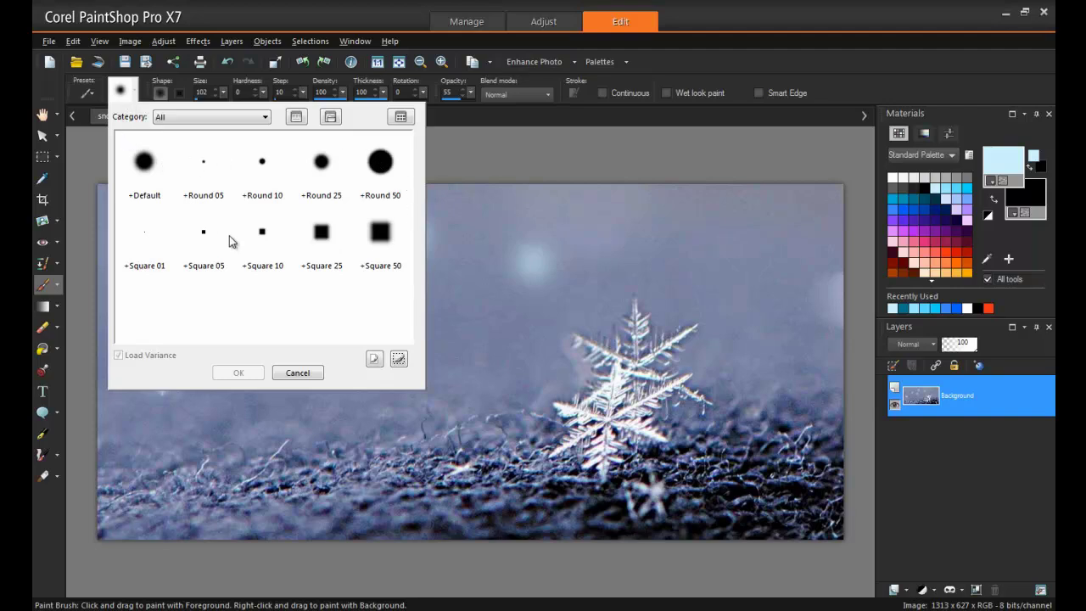
pyautogui.click(374, 360)
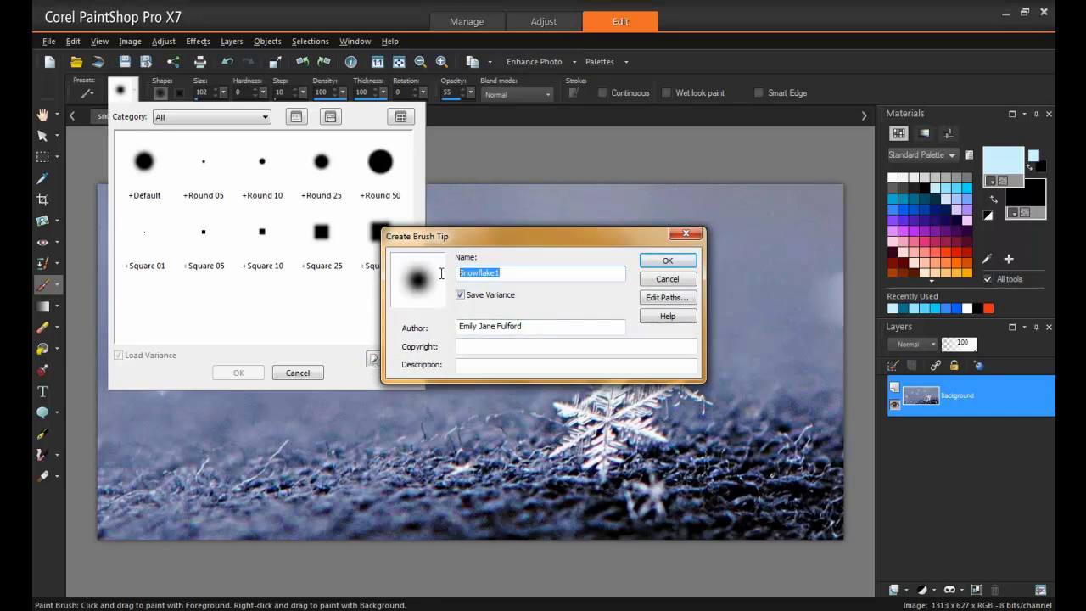
pyautogui.press('BackSpace')
pyautogui.write('Sof')
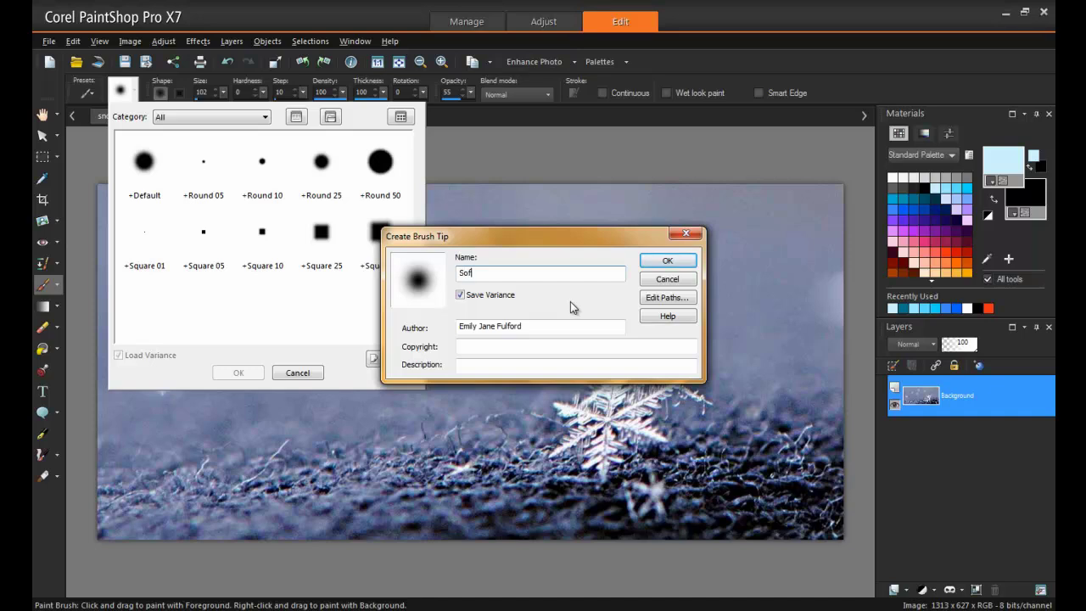
pyautogui.write('t Brush')
pyautogui.click(670, 261)
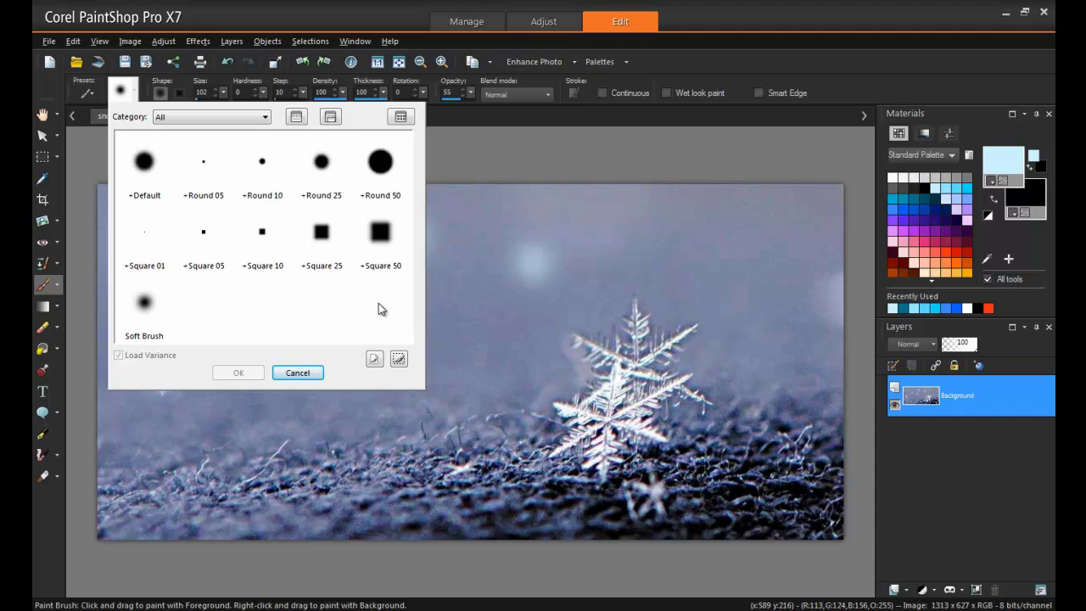
# Switch to the Airbrush, look over its presets, and bring up the snowflake7.png image
pyautogui.press('Escape')
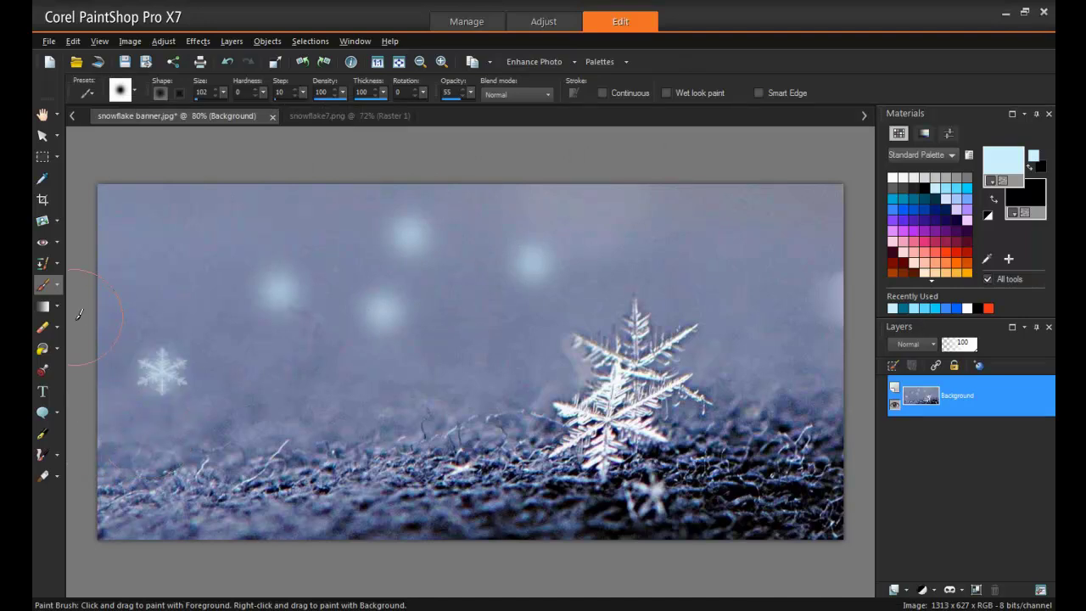
pyautogui.click(59, 288)
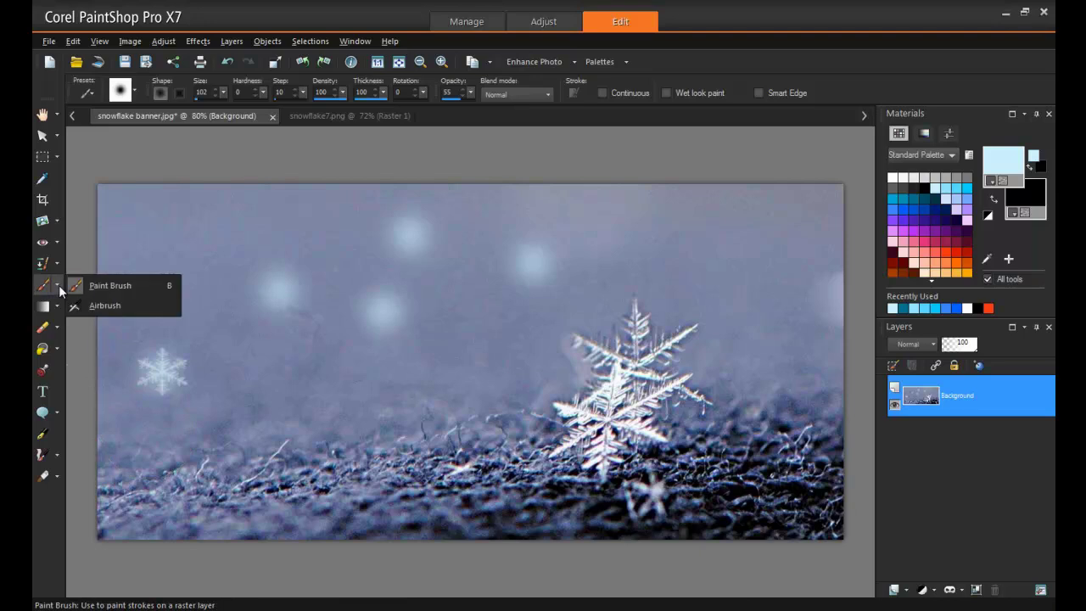
pyautogui.click(106, 305)
pyautogui.click(134, 92)
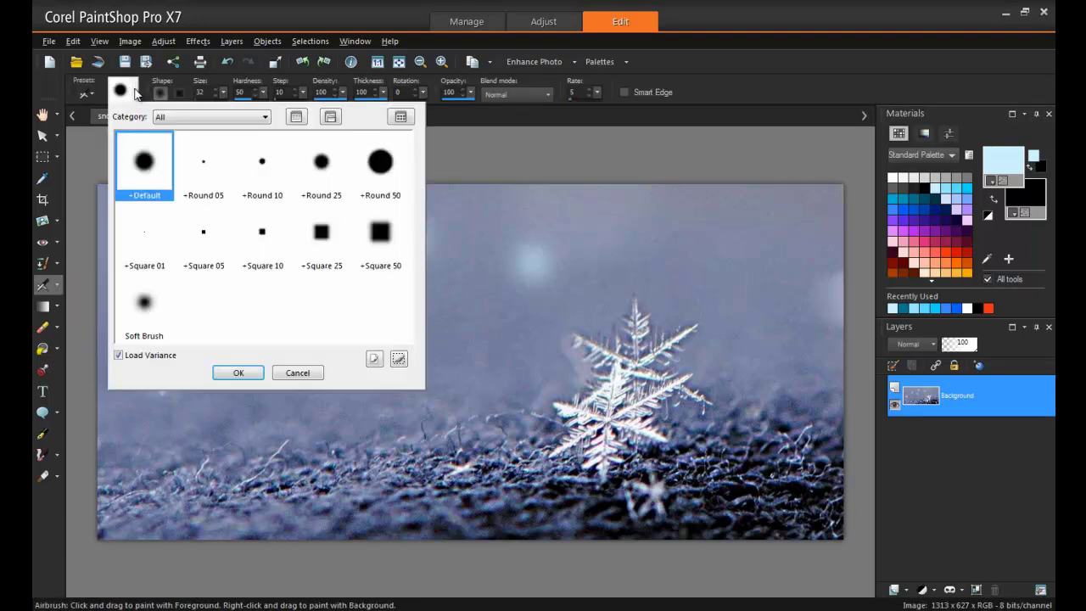
pyautogui.click(295, 374)
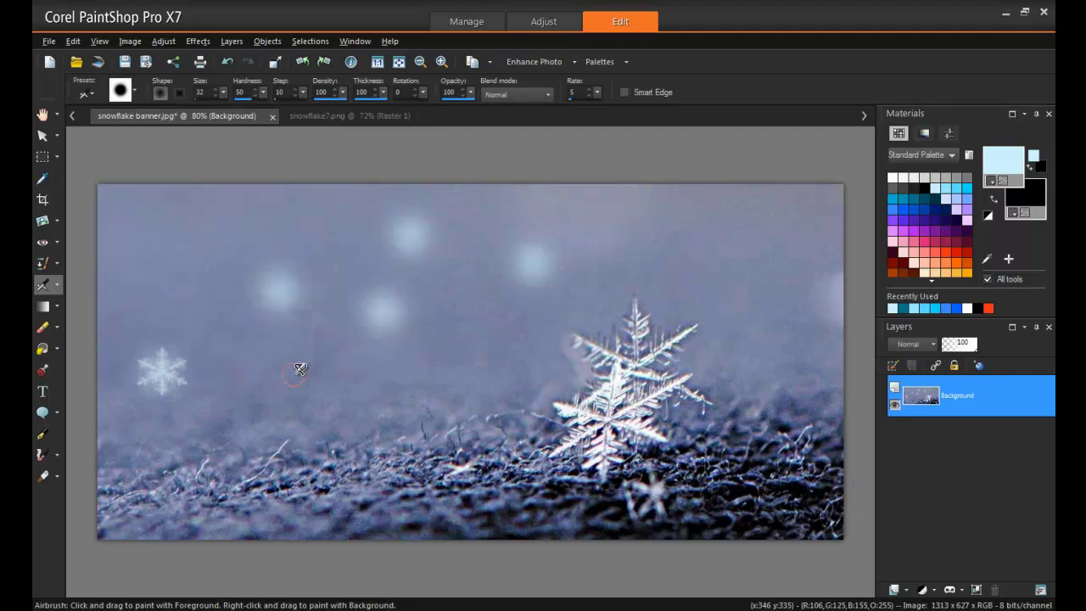
pyautogui.click(356, 123)
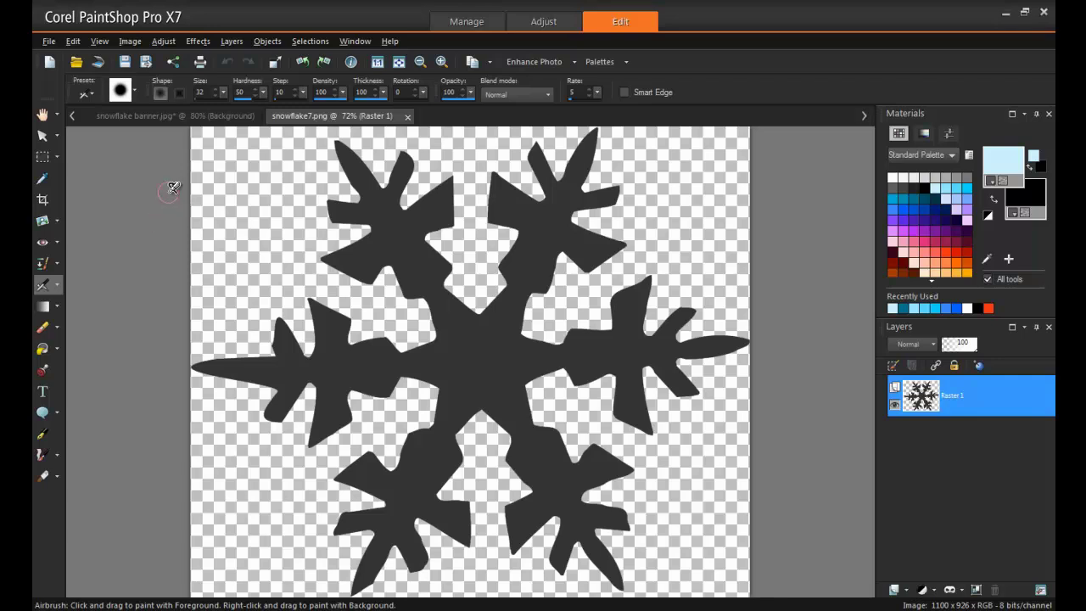
# Resize snowflake7.png in pixels to width 909, with height following to 765
pyautogui.click(129, 40)
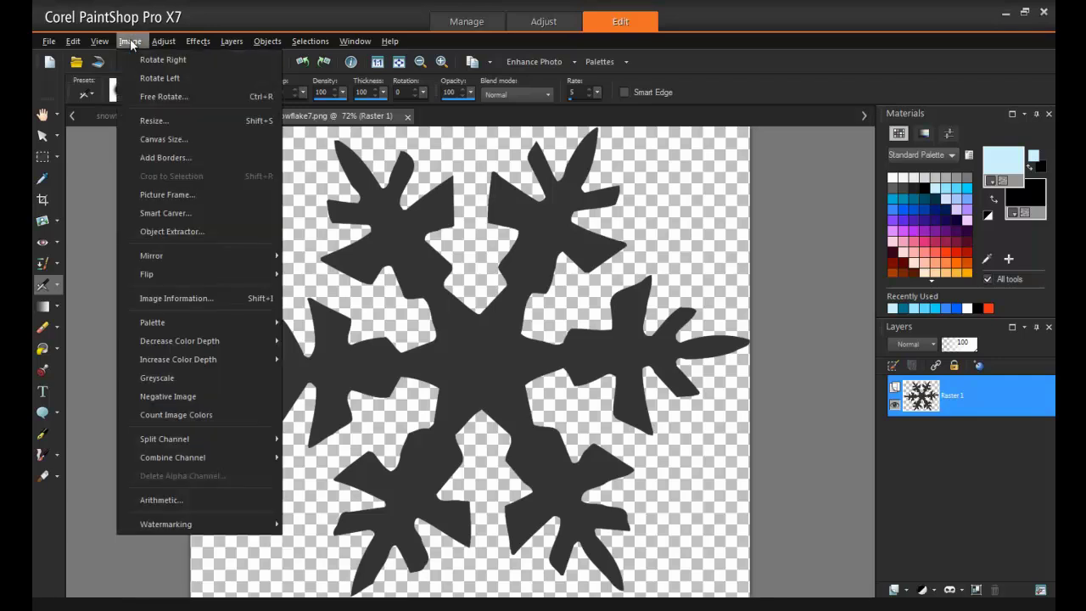
pyautogui.click(183, 122)
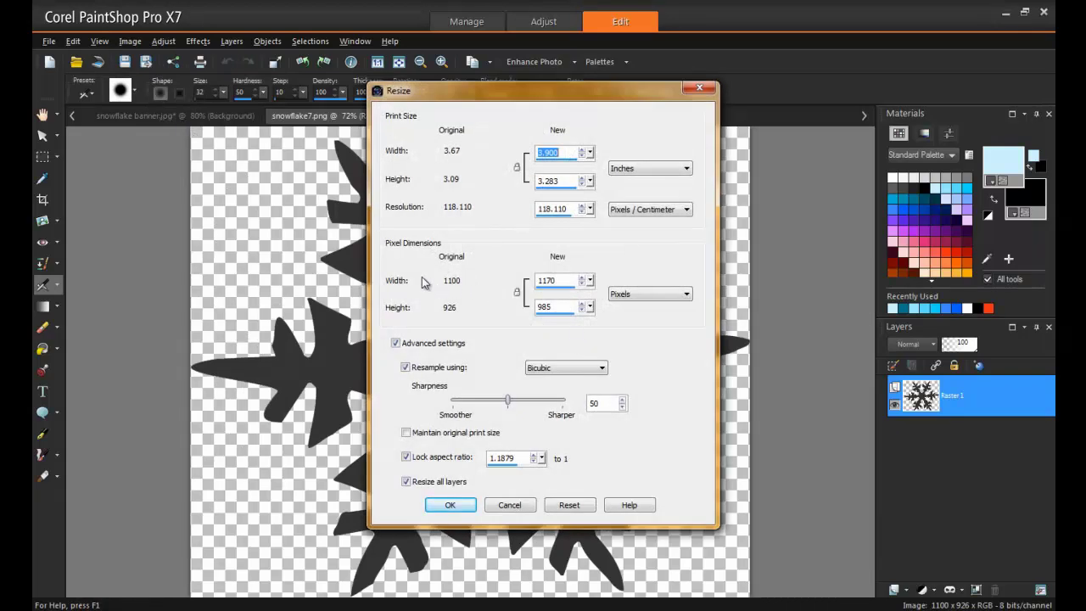
pyautogui.click(633, 296)
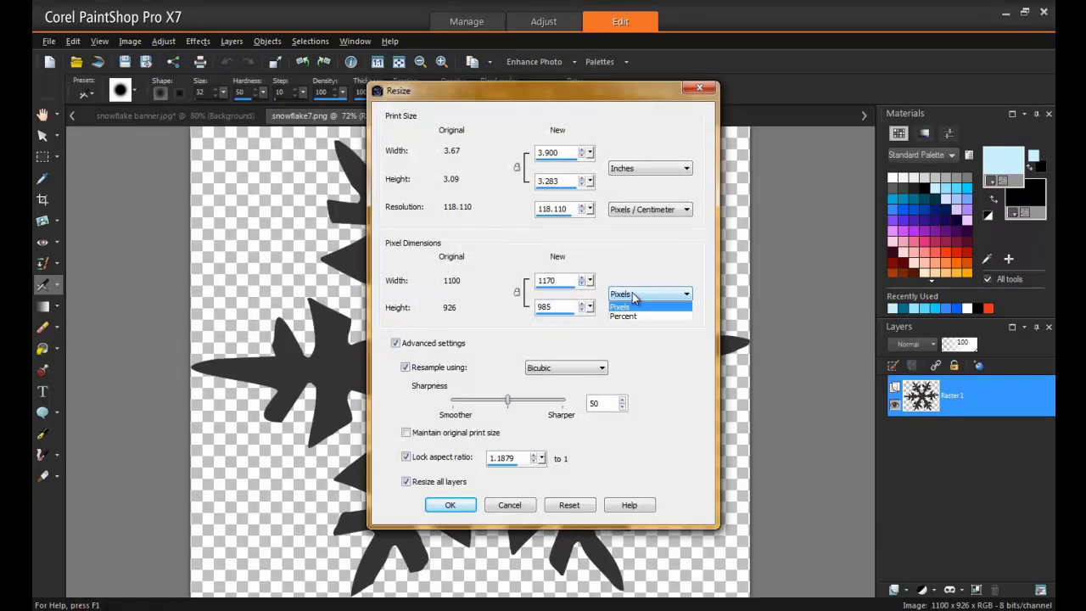
pyautogui.click(633, 296)
pyautogui.doubleClick(561, 281)
pyautogui.write('484')
pyautogui.press('BackSpace')
pyautogui.press('BackSpace')
pyautogui.press('BackSpace')
pyautogui.write('909')
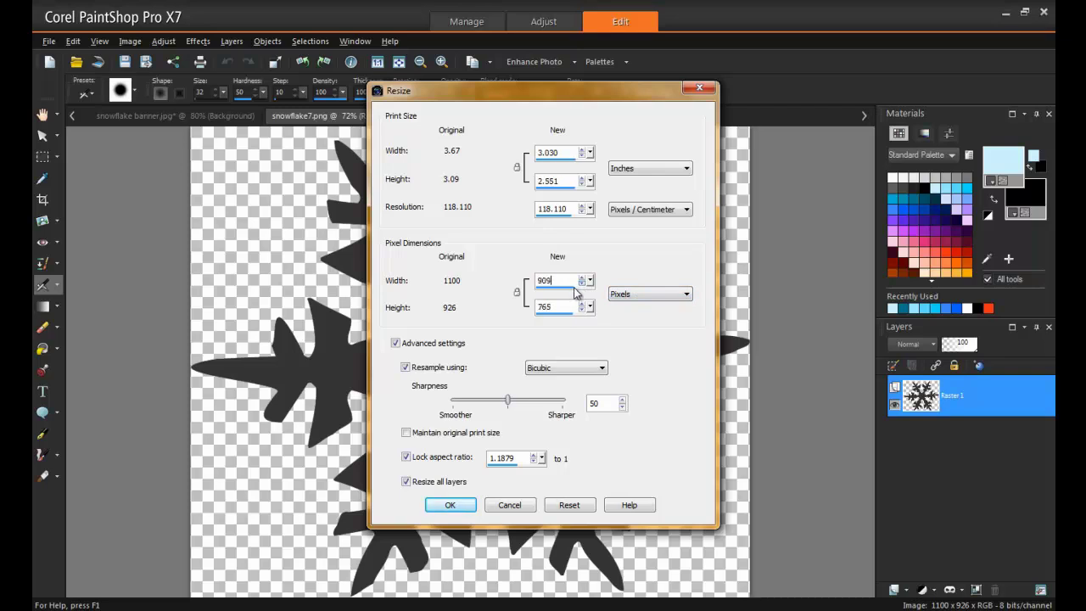
pyautogui.click(450, 505)
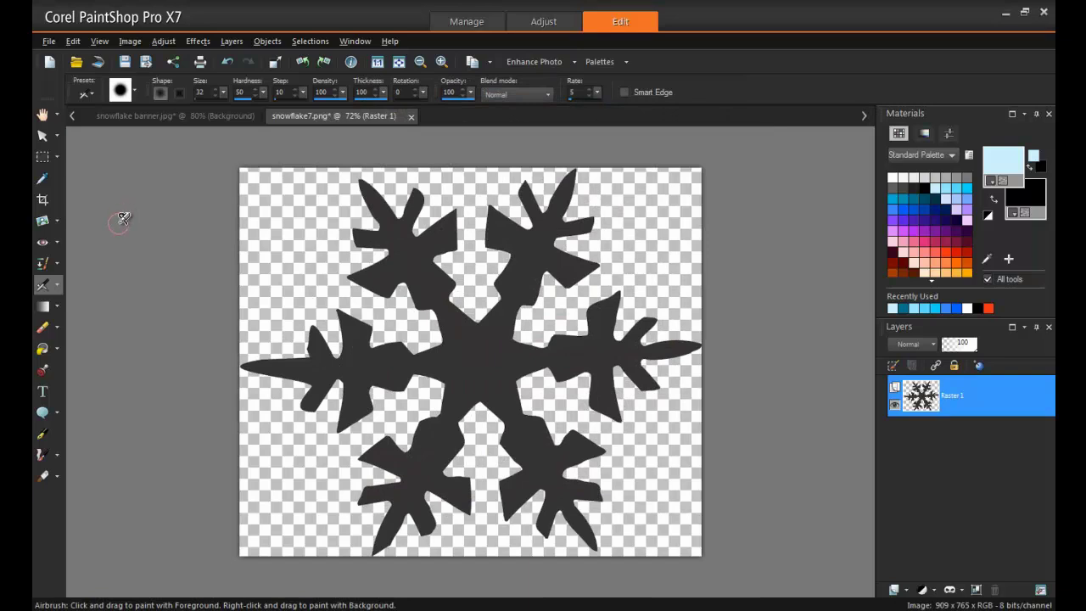
# Select the entire snowflake image and return to the Paint Brush
pyautogui.click(42, 157)
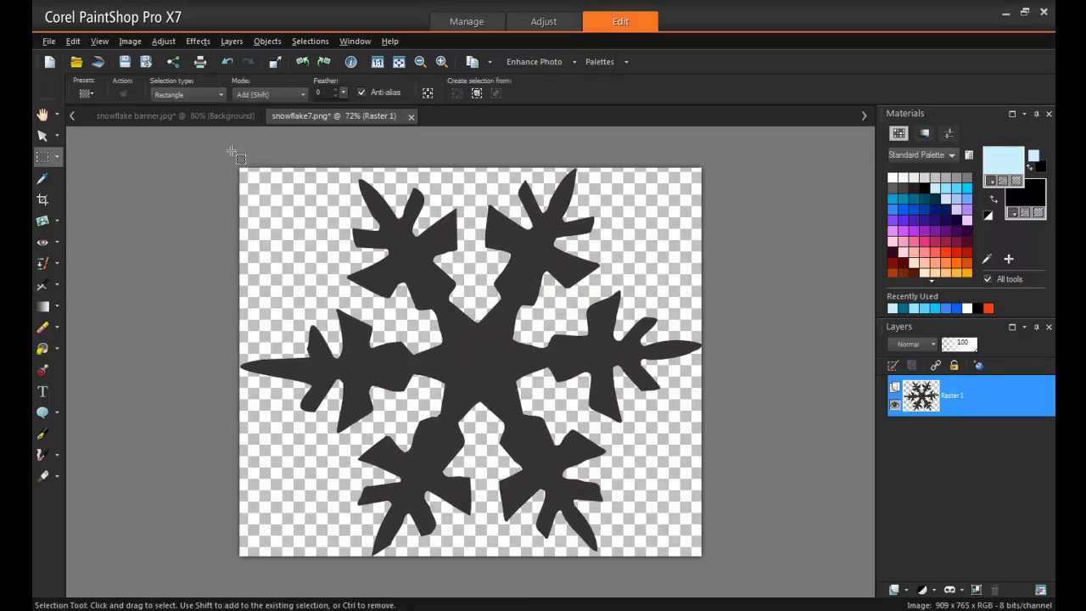
pyautogui.moveTo(230, 153); pyautogui.dragTo(736, 567)
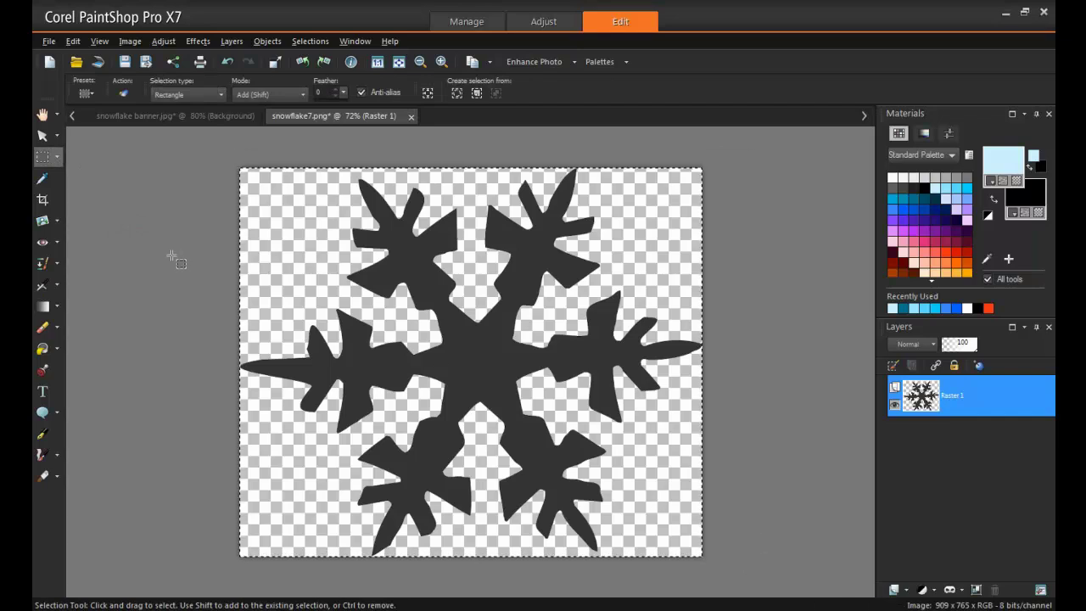
pyautogui.click(57, 285)
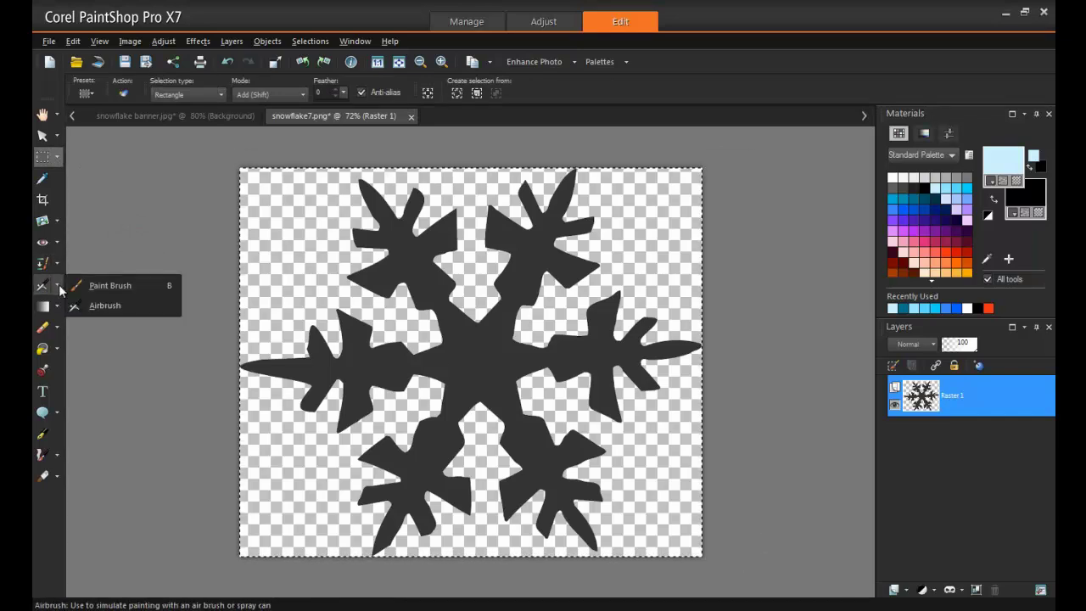
pyautogui.click(146, 285)
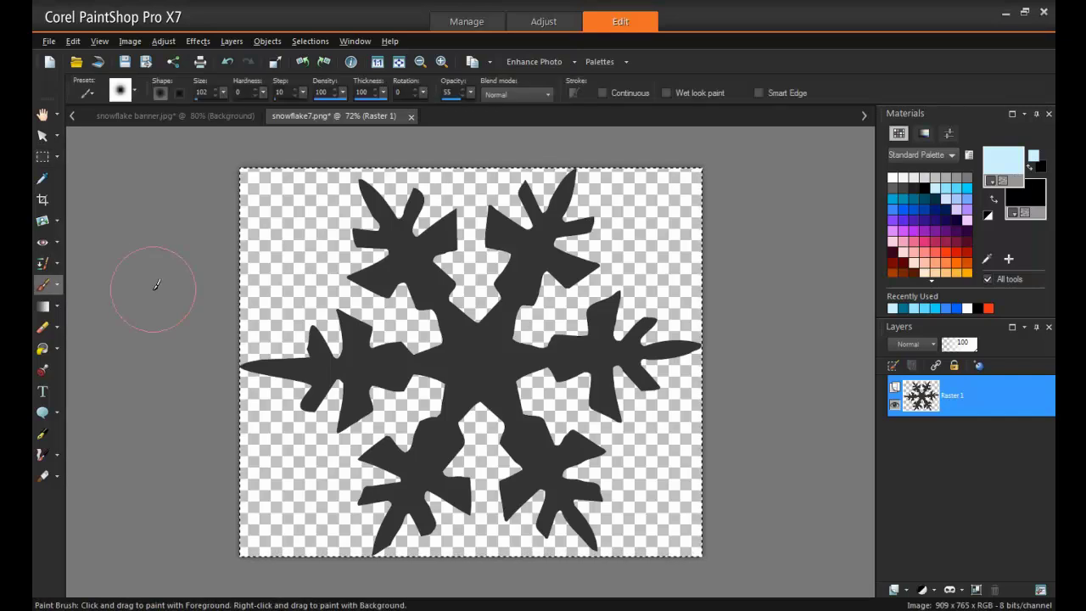
# Create a brush tip named 'Pretty Snowflake' from the selected snowflake
pyautogui.click(133, 92)
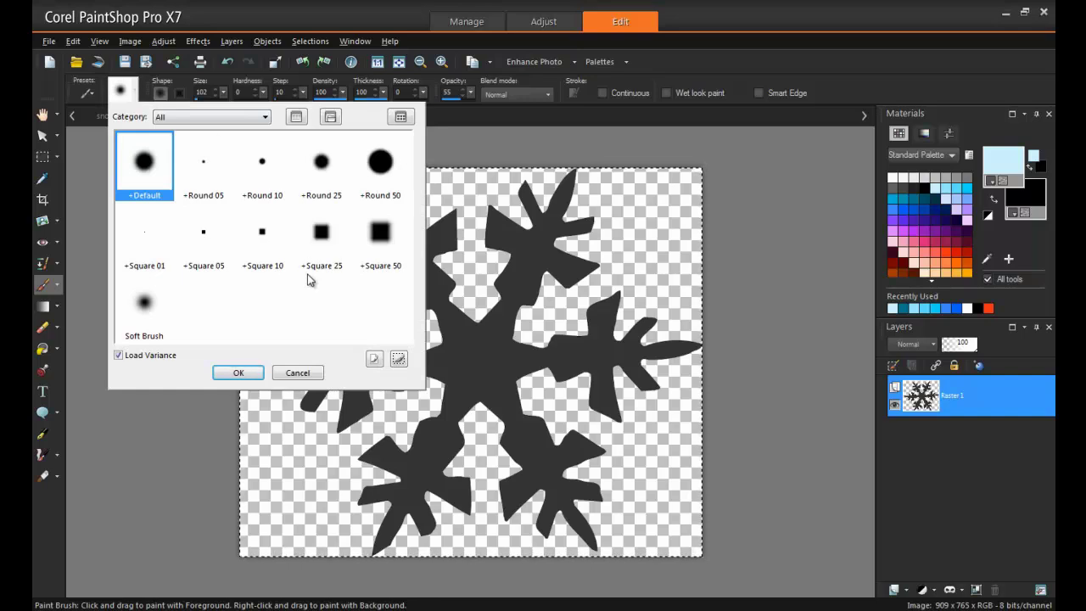
pyautogui.click(398, 359)
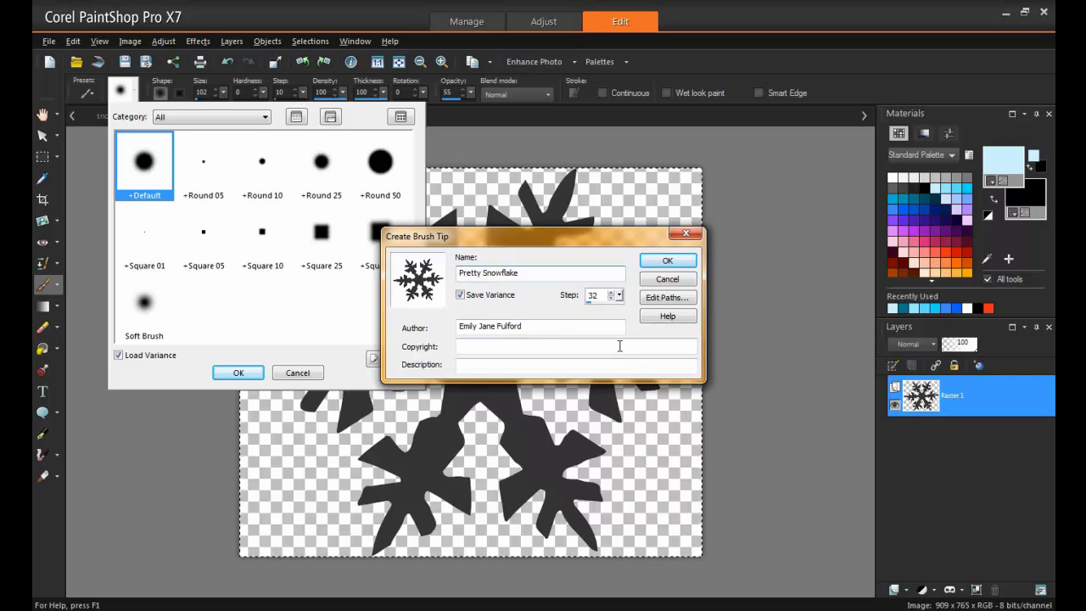
pyautogui.doubleClick(590, 299)
pyautogui.click(665, 262)
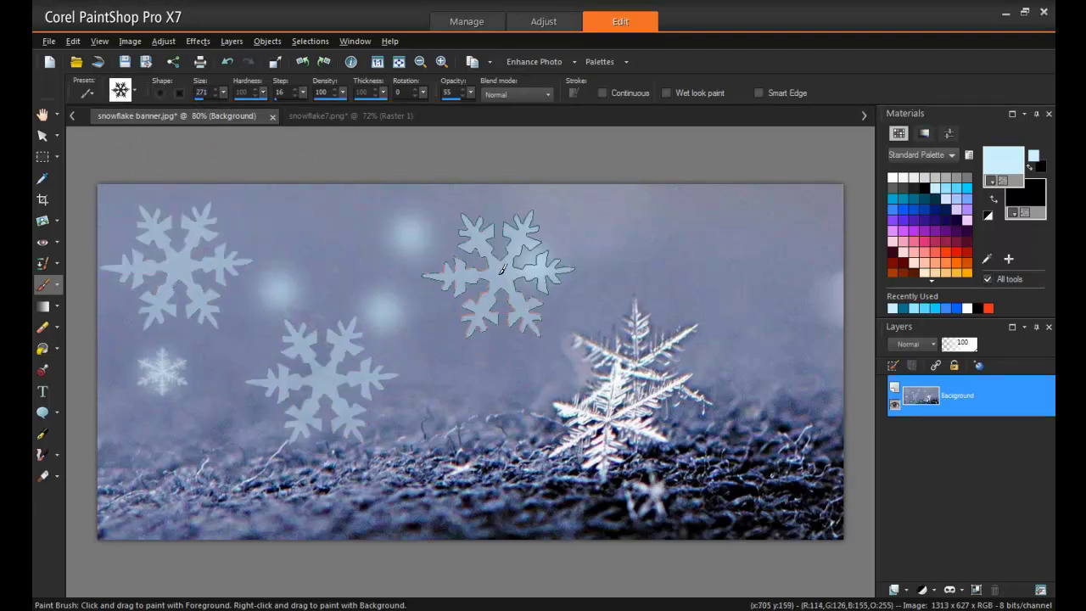
# Stamp one faint snowflake at upper right, then four more at opacity 100
pyautogui.click(755, 264)
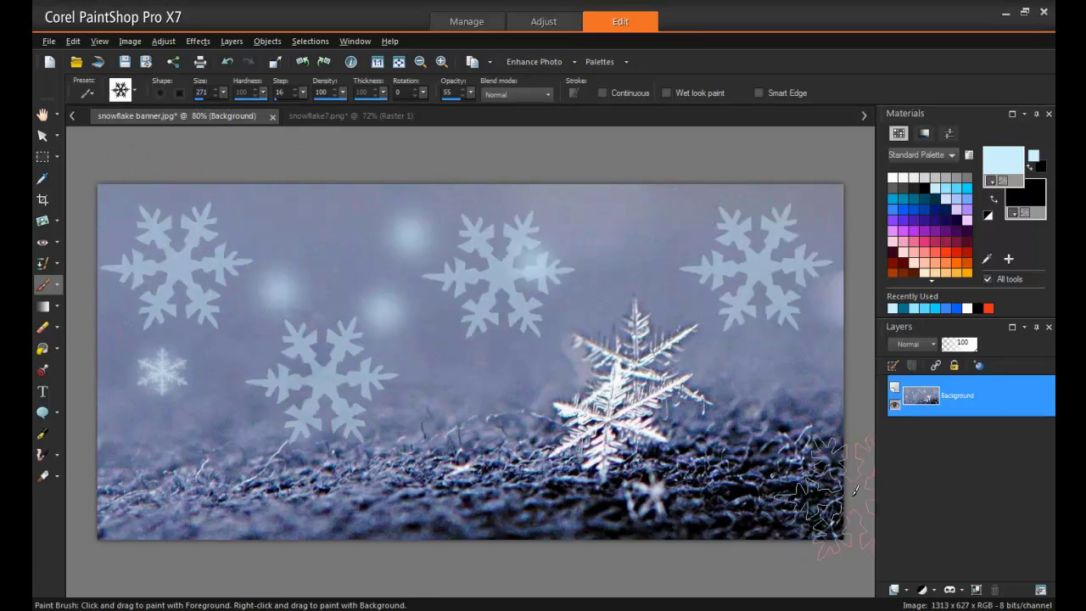
pyautogui.moveTo(467, 98); pyautogui.dragTo(546, 93)
pyautogui.click(341, 255)
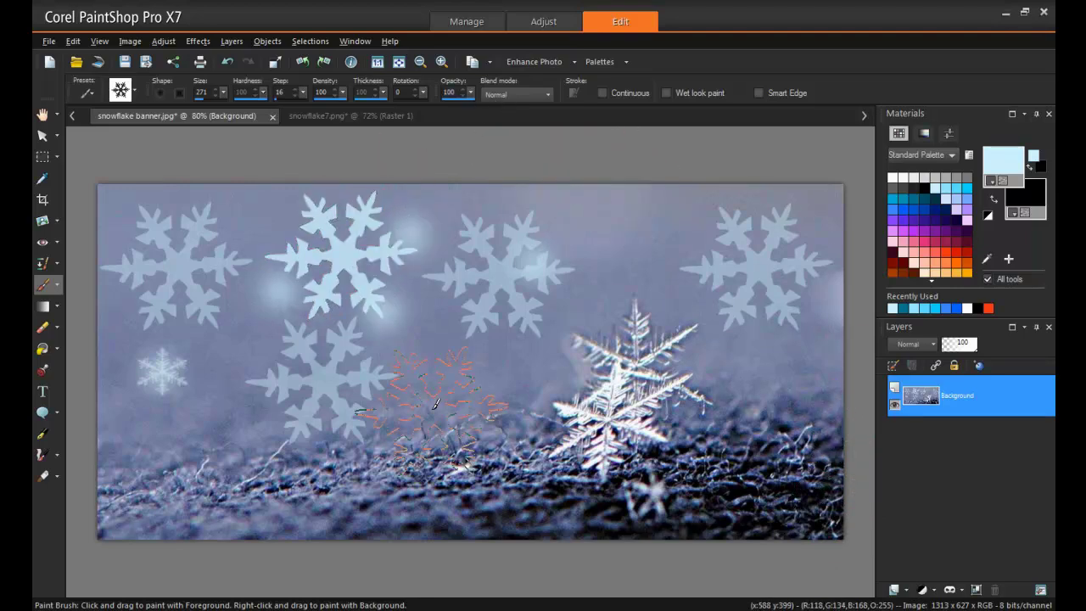
pyautogui.click(443, 419)
pyautogui.click(169, 466)
pyautogui.click(793, 484)
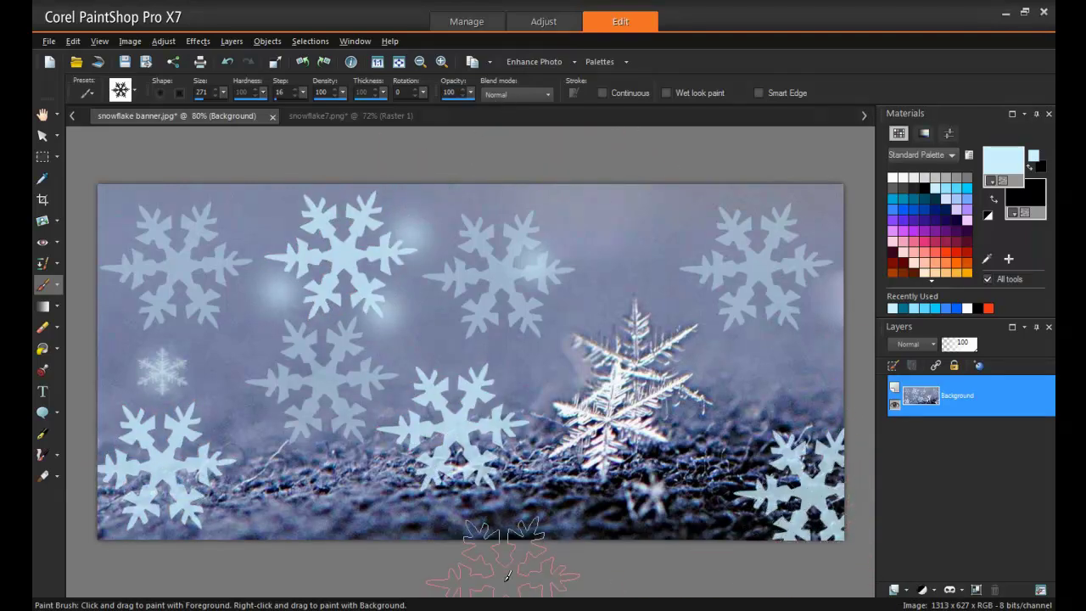